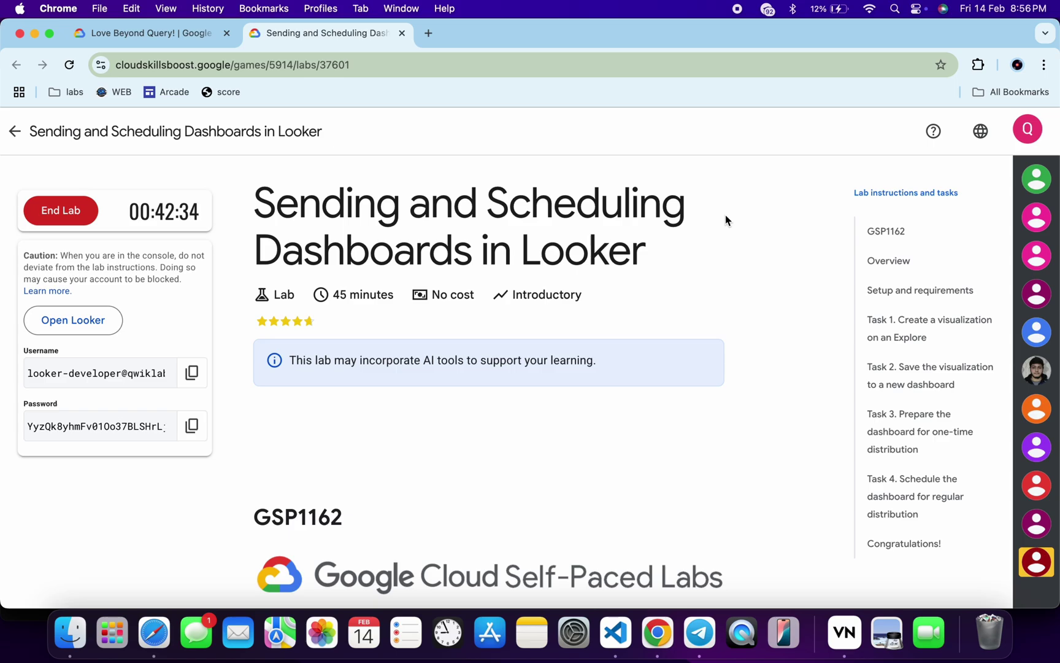
Open the Order Items Explore under E-Commerce Training in Looker.
{"action": "key", "text": "ctrl+Right"}
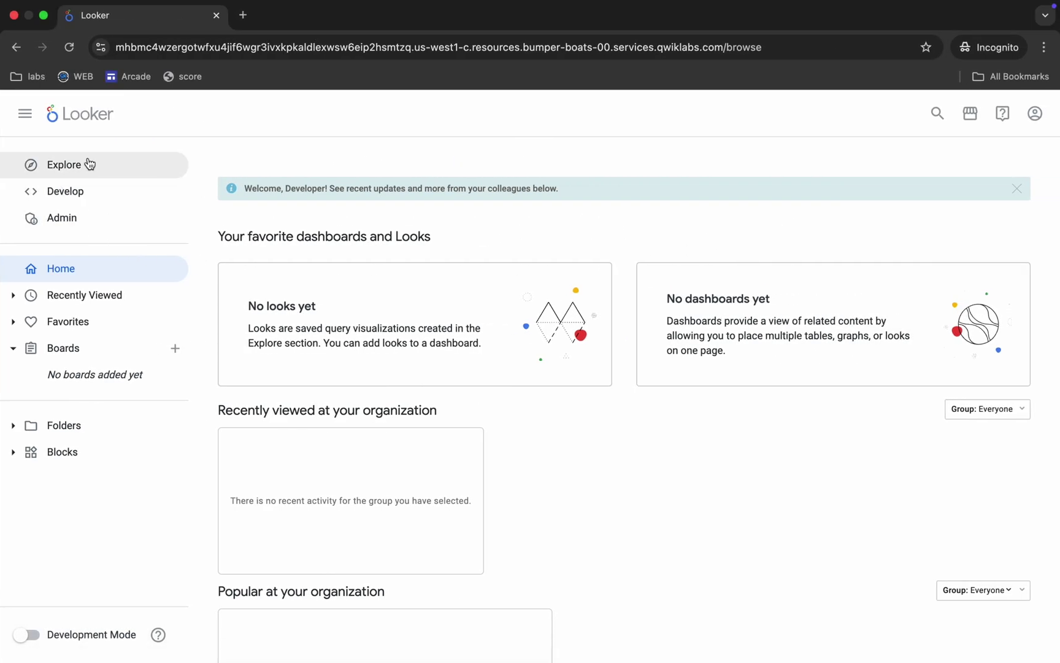
{"action": "left_click", "coordinate": [89, 163]}
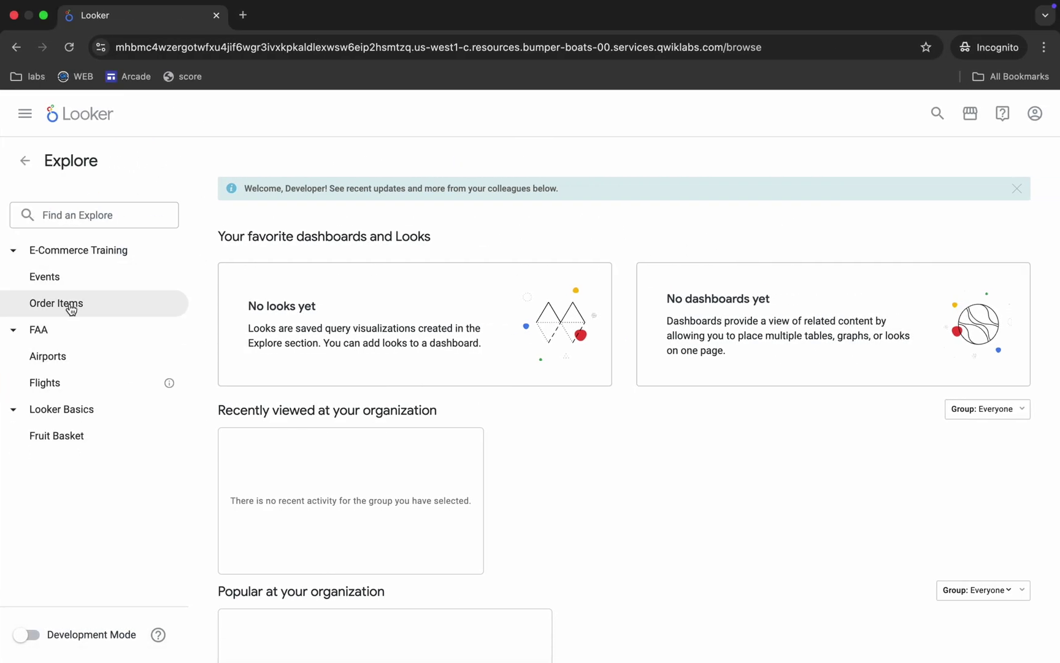
{"action": "left_click", "coordinate": [71, 303]}
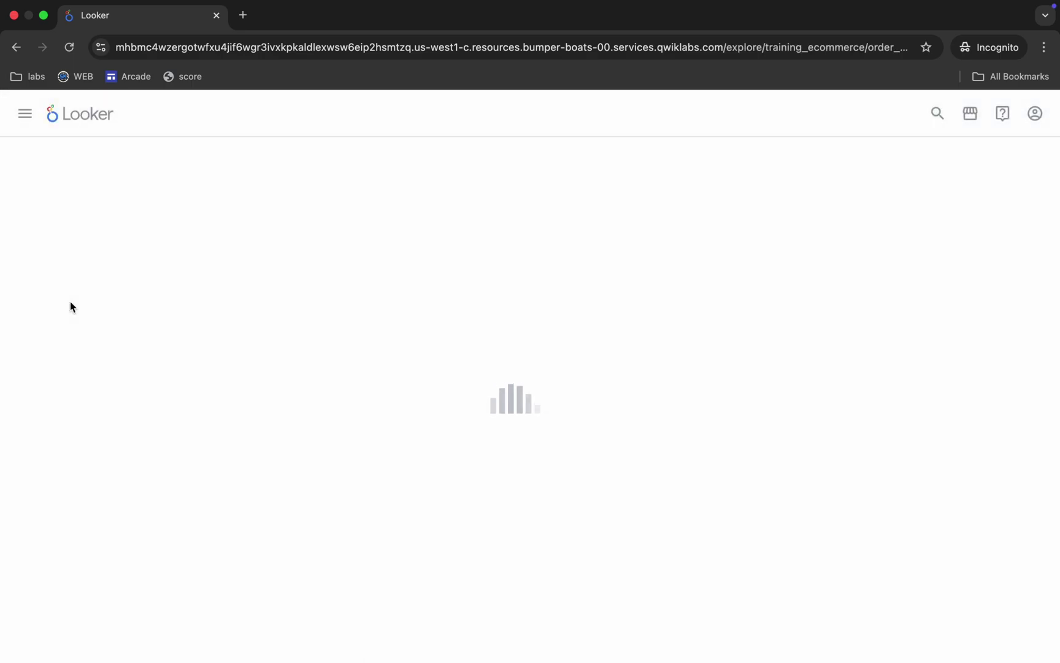
Find the City field name in the Task 1 instructions, then return to the Explore.
{"action": "key", "text": "ctrl+Left"}
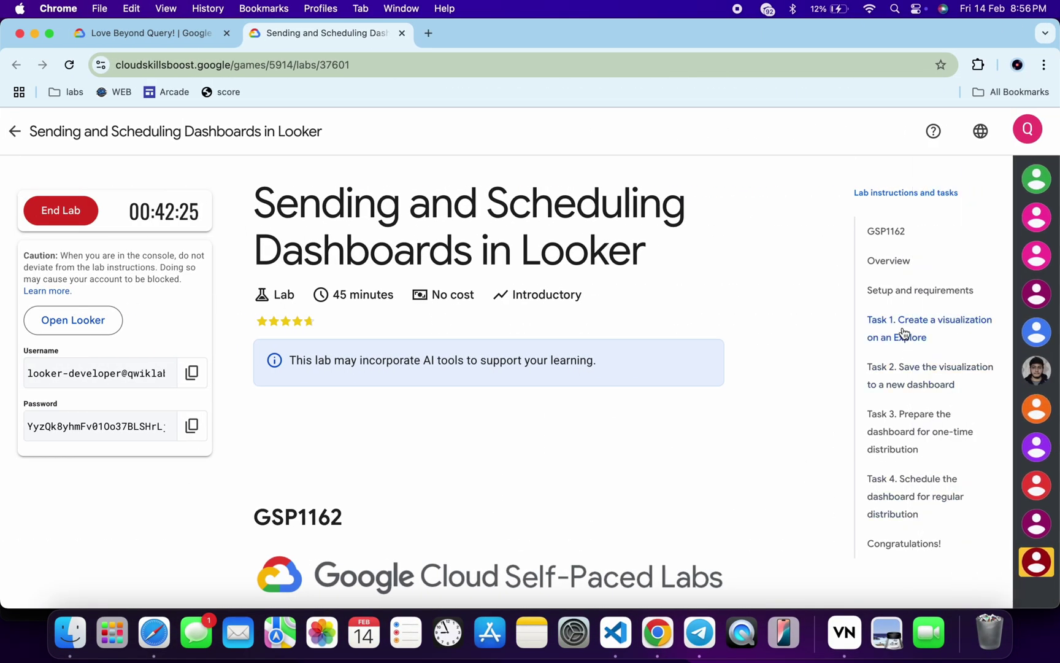
{"action": "left_click", "coordinate": [902, 334]}
{"action": "scroll", "coordinate": [591, 384], "scroll_direction": "down", "scroll_amount": 1}
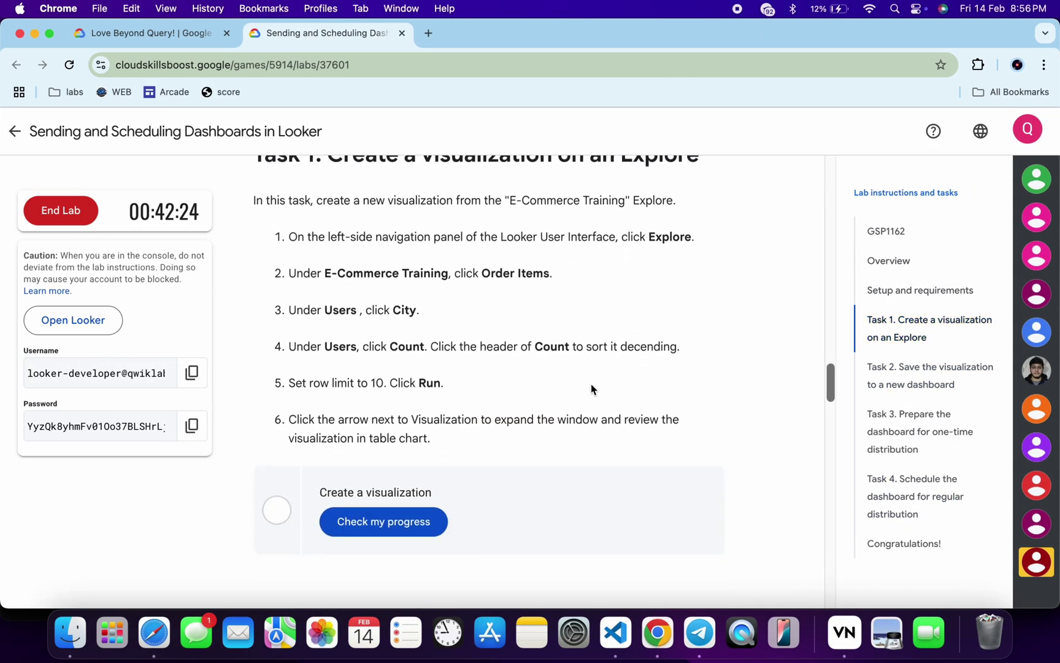
{"action": "double_click", "coordinate": [404, 310]}
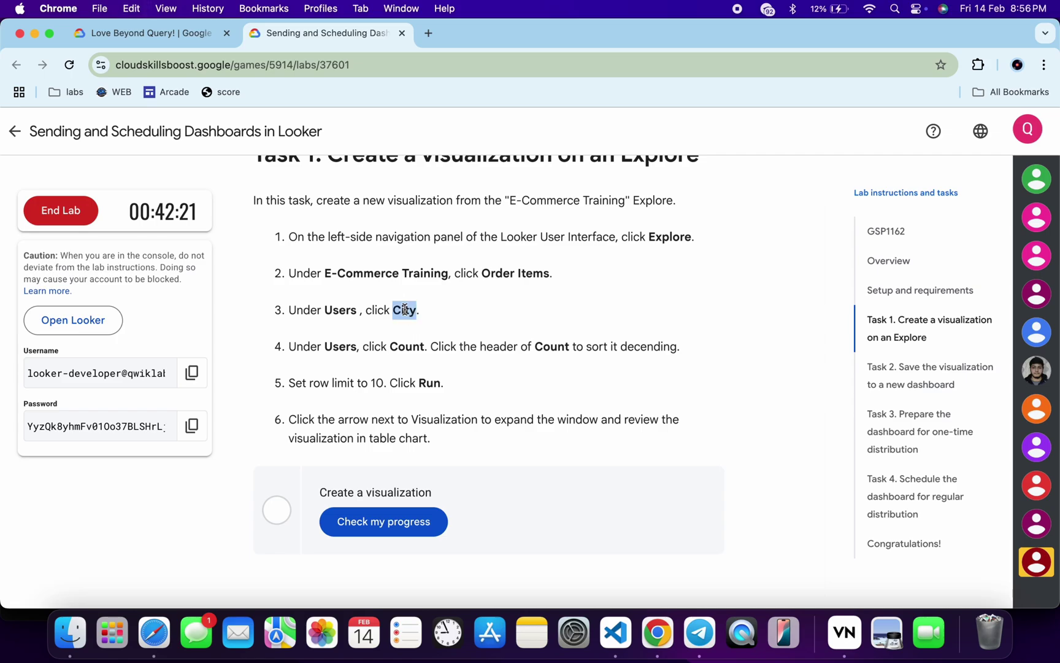
{"action": "key", "text": "ctrl+Right"}
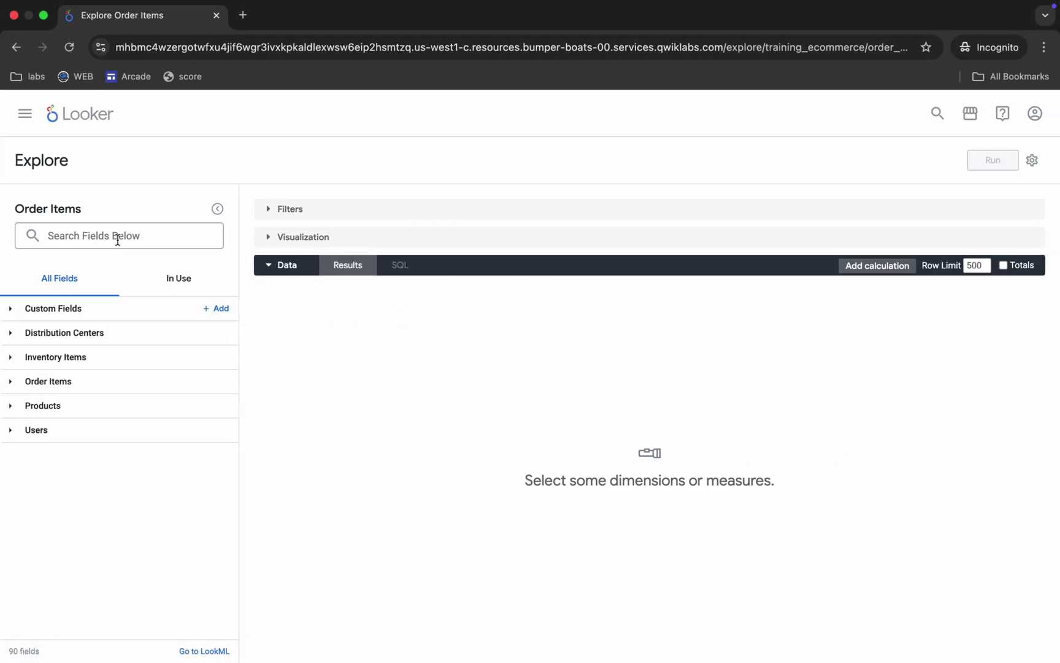
Add the Users City dimension and find the Users Count field name in the instructions.
{"action": "left_click", "coordinate": [117, 240]}
{"action": "type", "text": "City"}
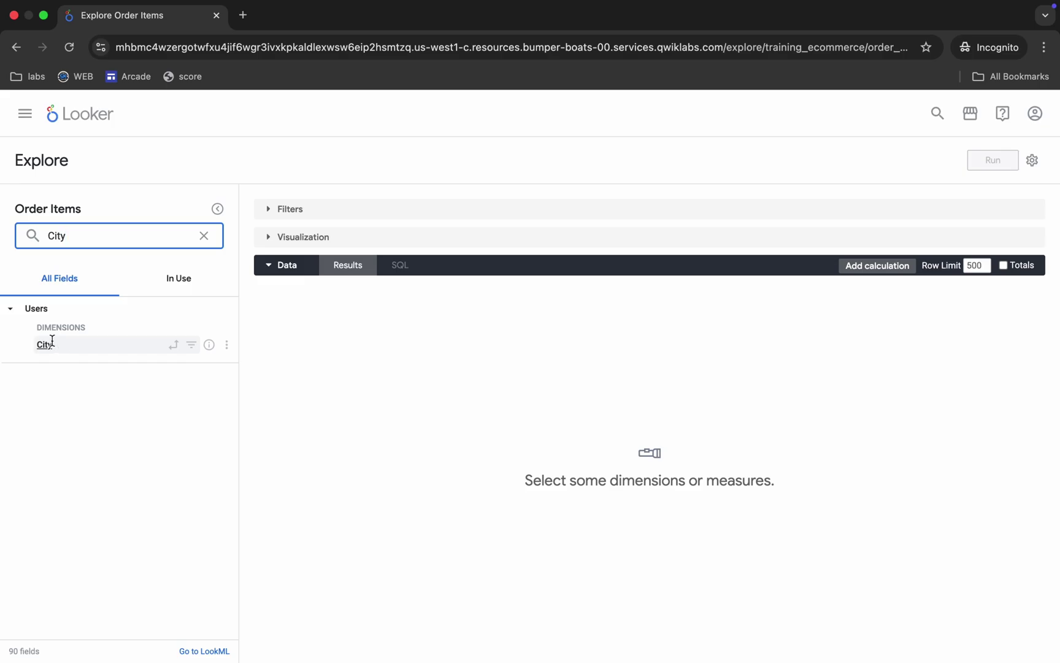
{"action": "left_click", "coordinate": [48, 343]}
{"action": "key", "text": "ctrl+Left"}
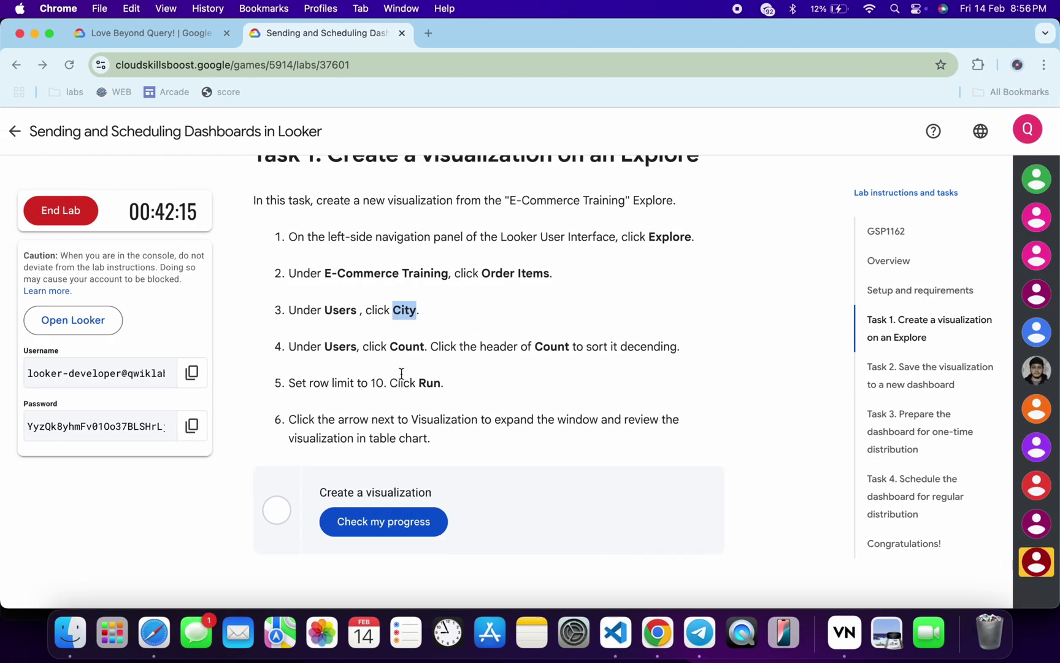
{"action": "double_click", "coordinate": [407, 349]}
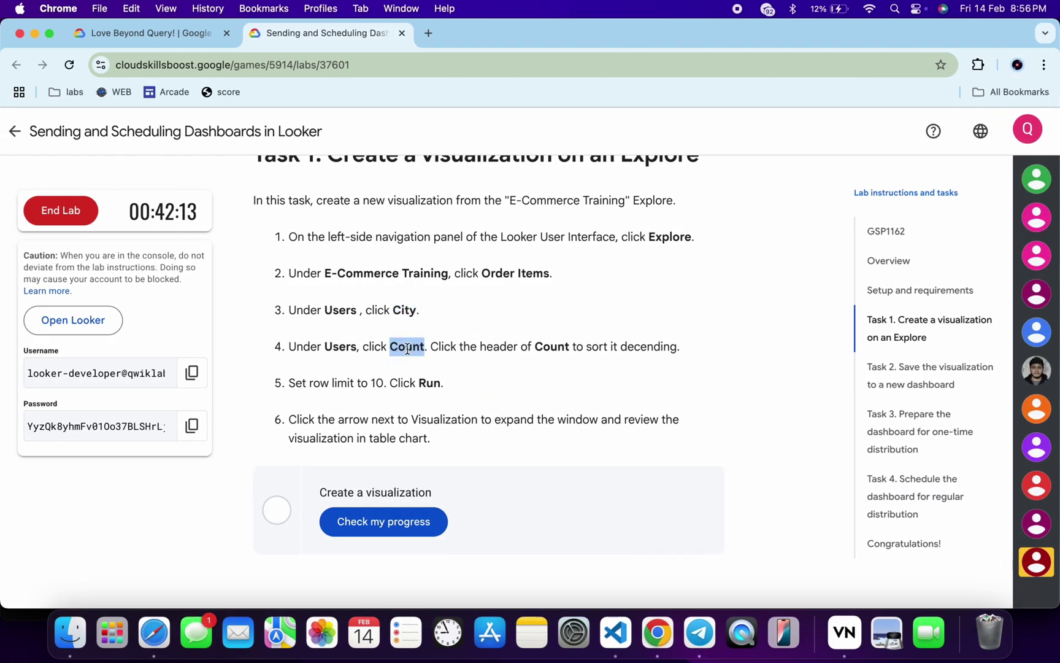
{"action": "double_click", "coordinate": [335, 348]}
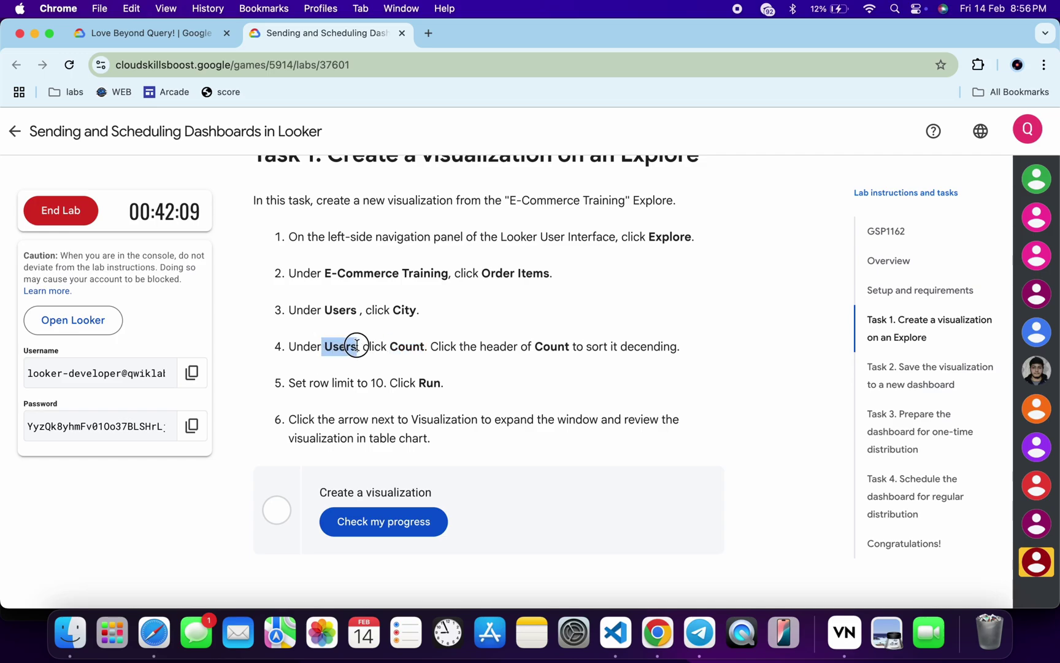
Add the Users Count measure and sort the results by count descending.
{"action": "key", "text": "ctrl+Right"}
{"action": "double_click", "coordinate": [145, 236]}
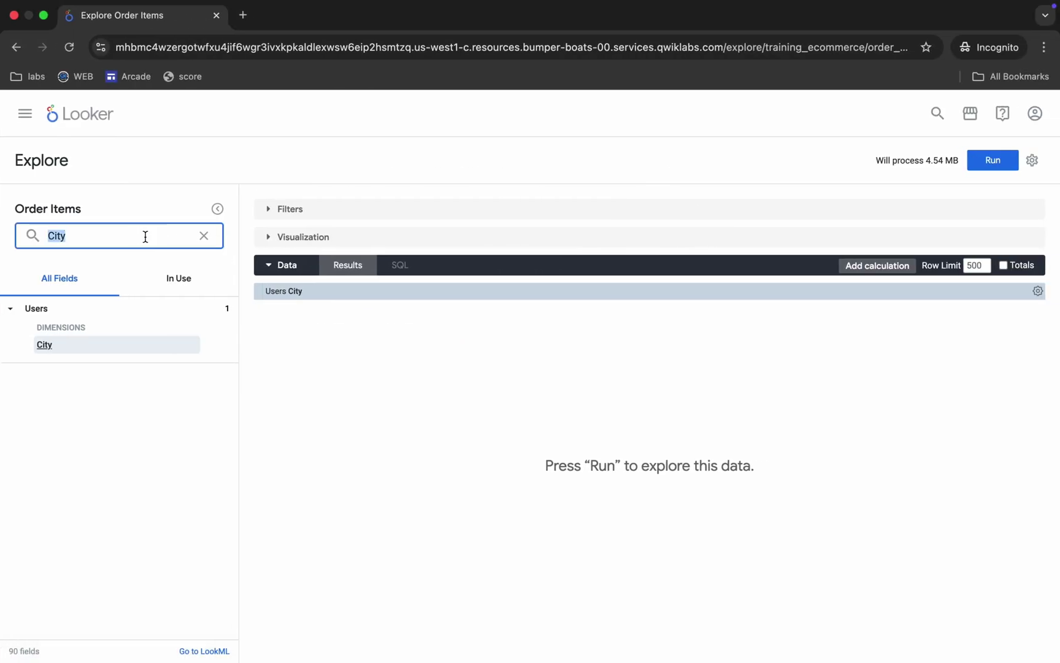
{"action": "type", "text": "Count"}
{"action": "scroll", "coordinate": [126, 484], "scroll_direction": "down", "scroll_amount": 2}
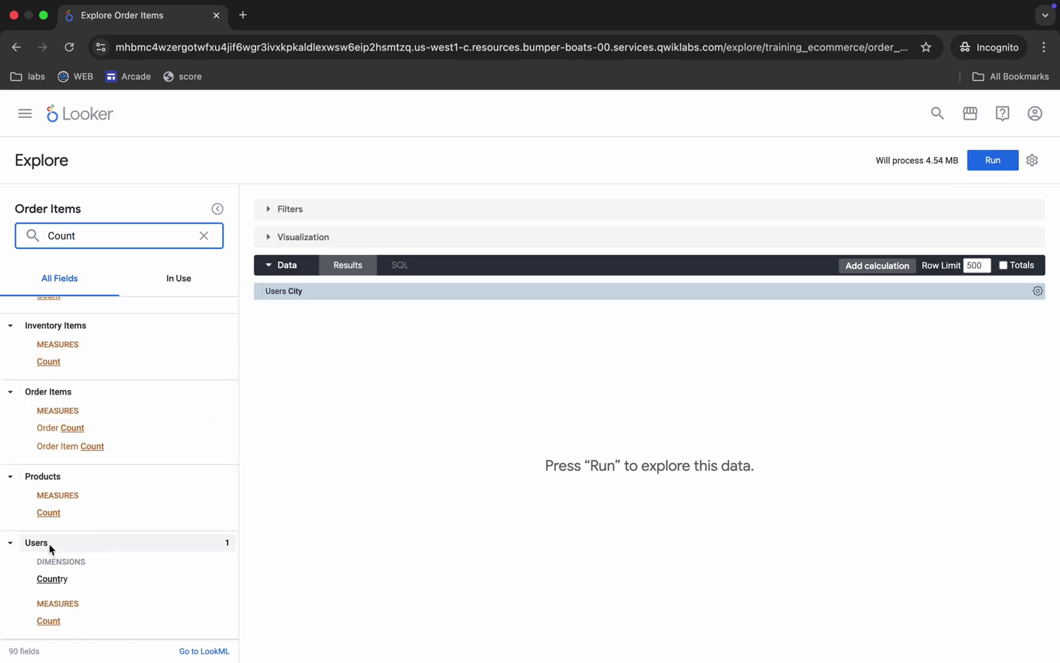
{"action": "left_click", "coordinate": [49, 620]}
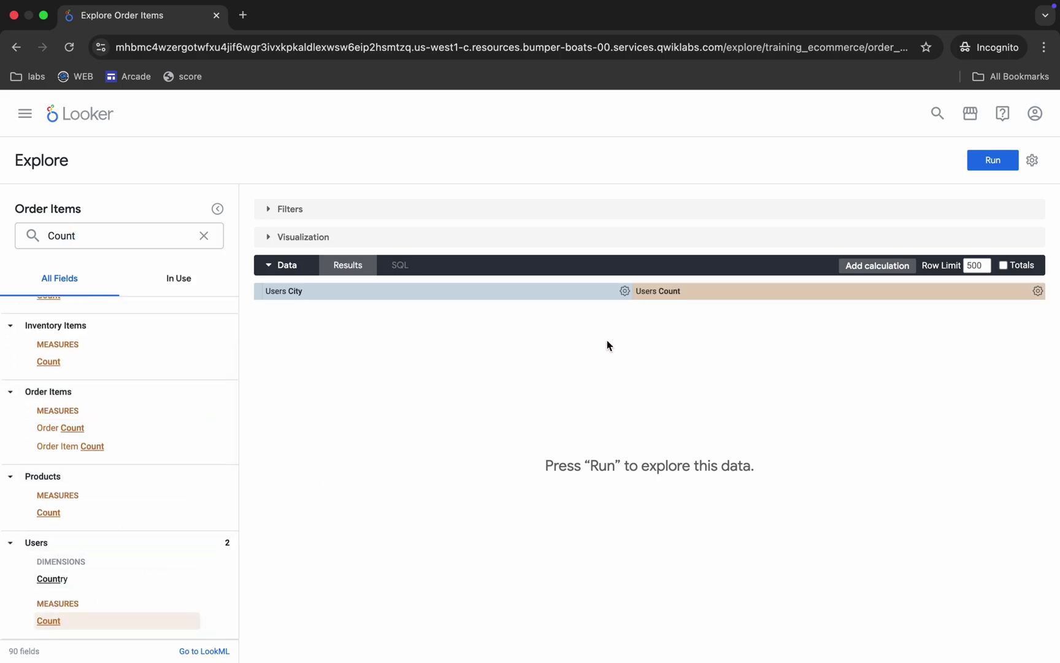
{"action": "left_click", "coordinate": [686, 292]}
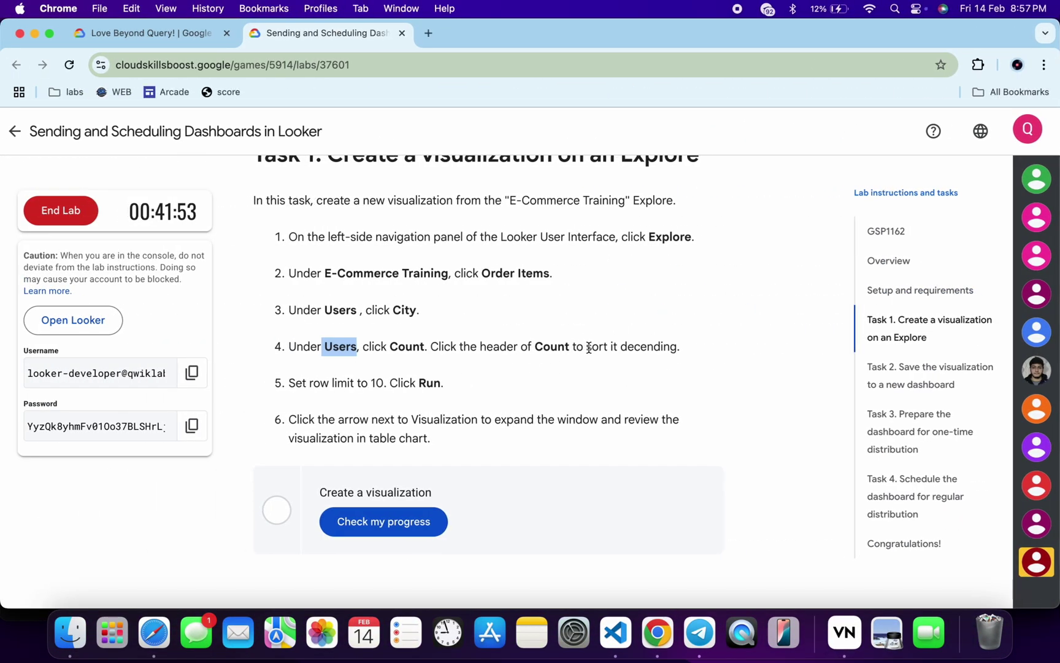
Set the row limit to 10, run the City-by-Count query, and verify the visualization task.
{"action": "left_click_drag", "start_coordinate": [588, 348], "coordinate": [684, 350]}
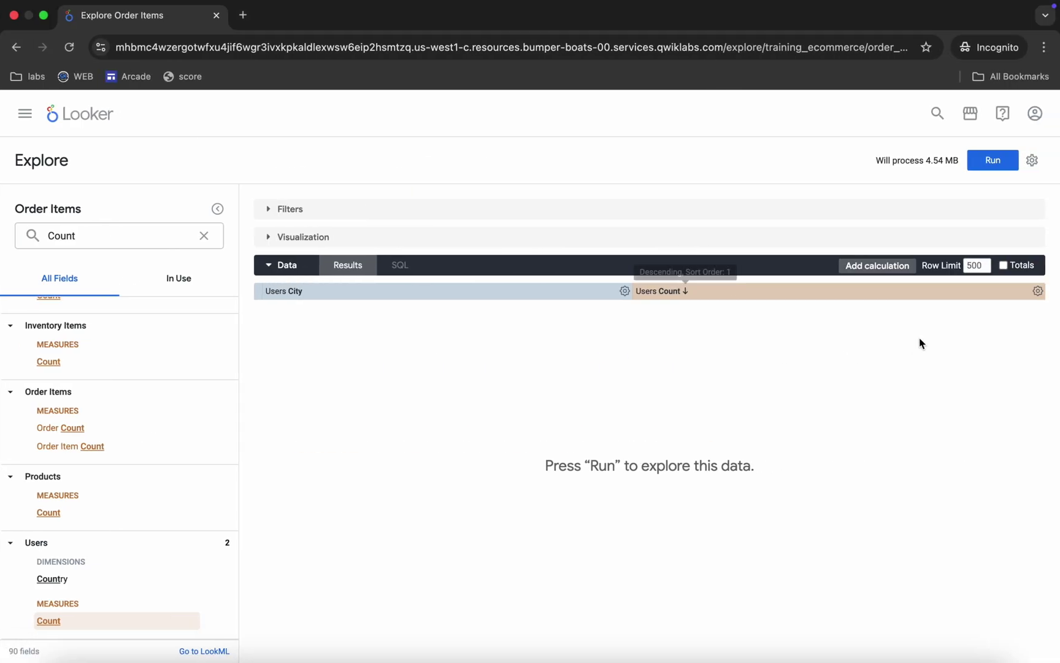
{"action": "double_click", "coordinate": [977, 265]}
{"action": "type", "text": "10"}
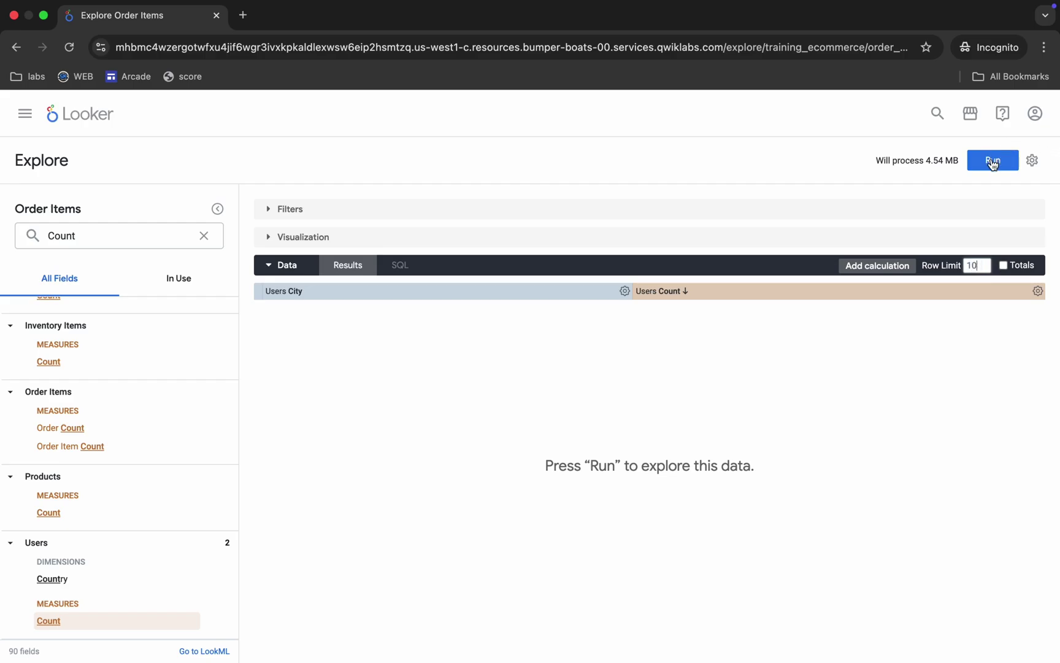
{"action": "left_click", "coordinate": [993, 161]}
{"action": "key", "text": "ctrl+Left"}
{"action": "scroll", "coordinate": [627, 323], "scroll_direction": "down", "scroll_amount": 2}
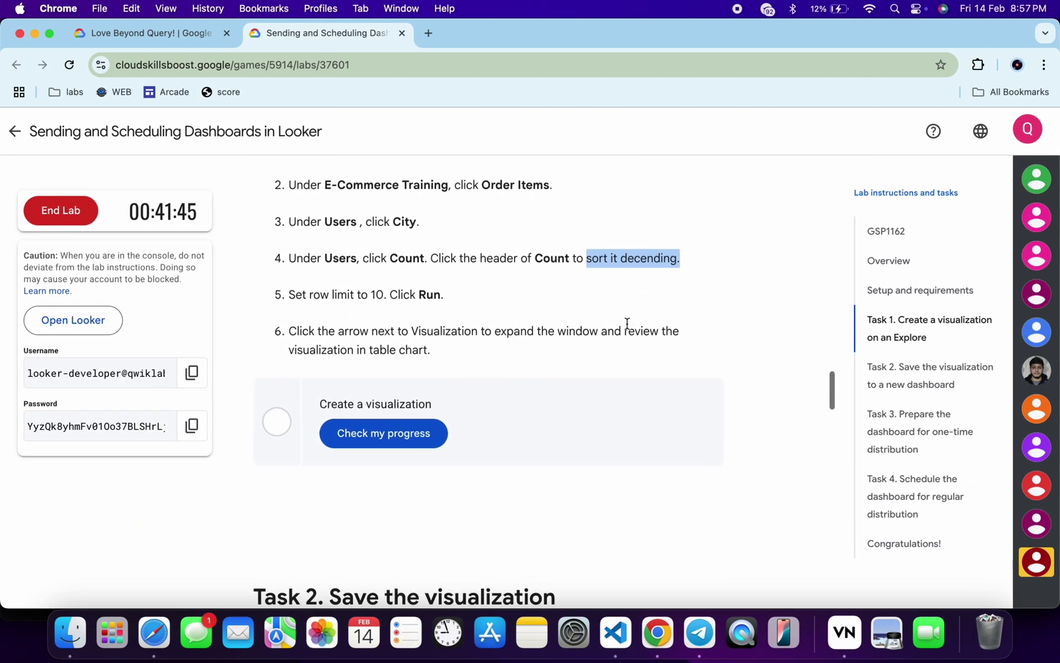
{"action": "left_click", "coordinate": [412, 424]}
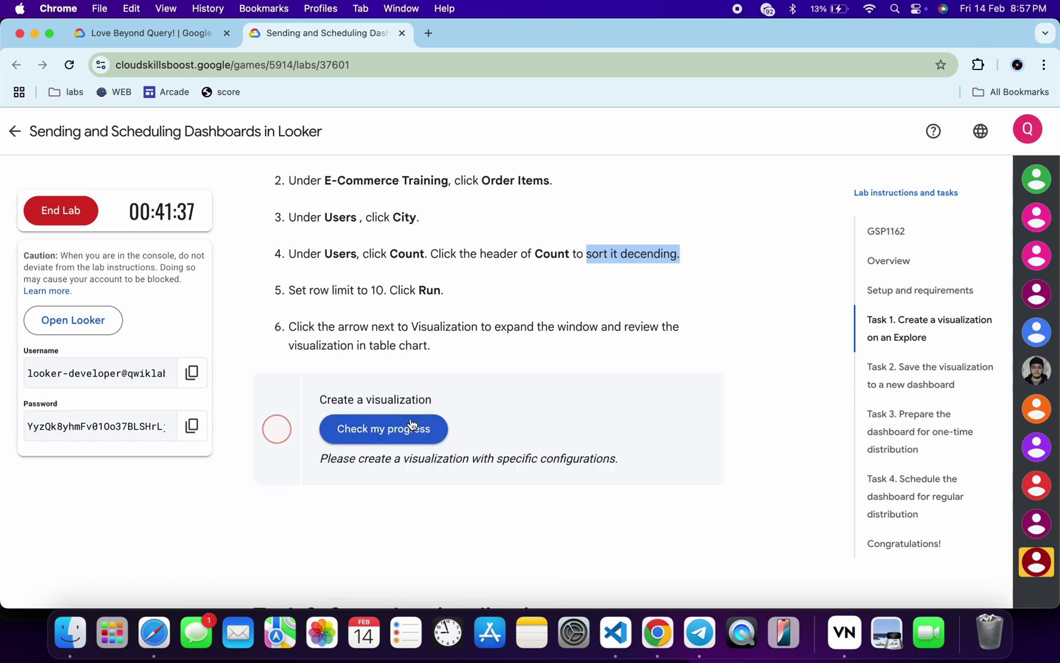
{"action": "scroll", "coordinate": [412, 424], "scroll_direction": "down", "scroll_amount": 5}
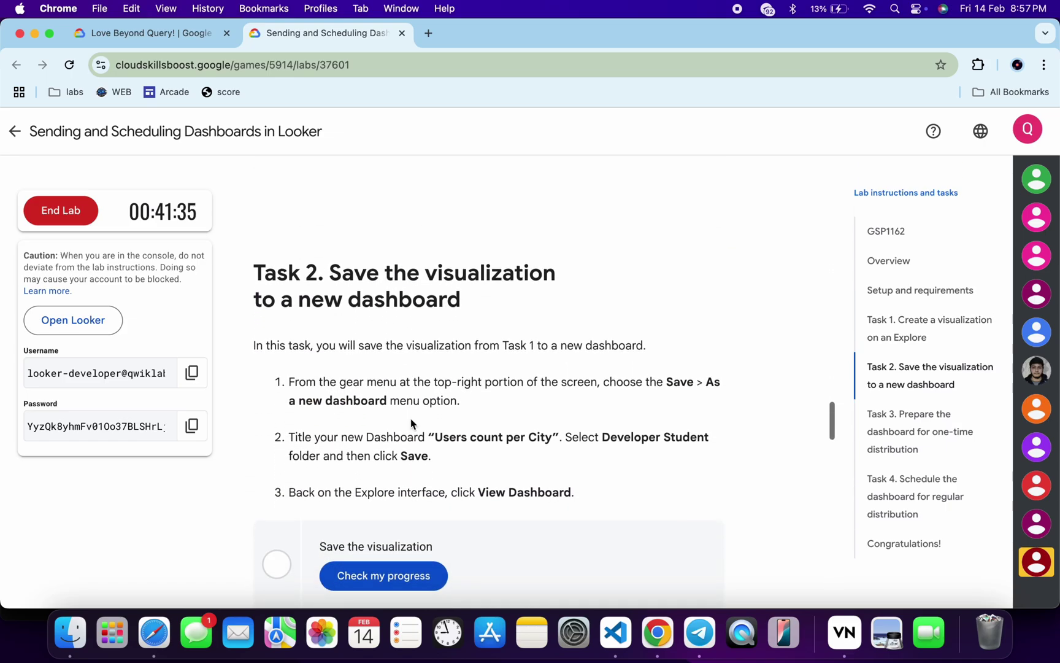
{"action": "scroll", "coordinate": [411, 425], "scroll_direction": "down", "scroll_amount": 1}
{"action": "scroll", "coordinate": [413, 421], "scroll_direction": "down", "scroll_amount": 1}
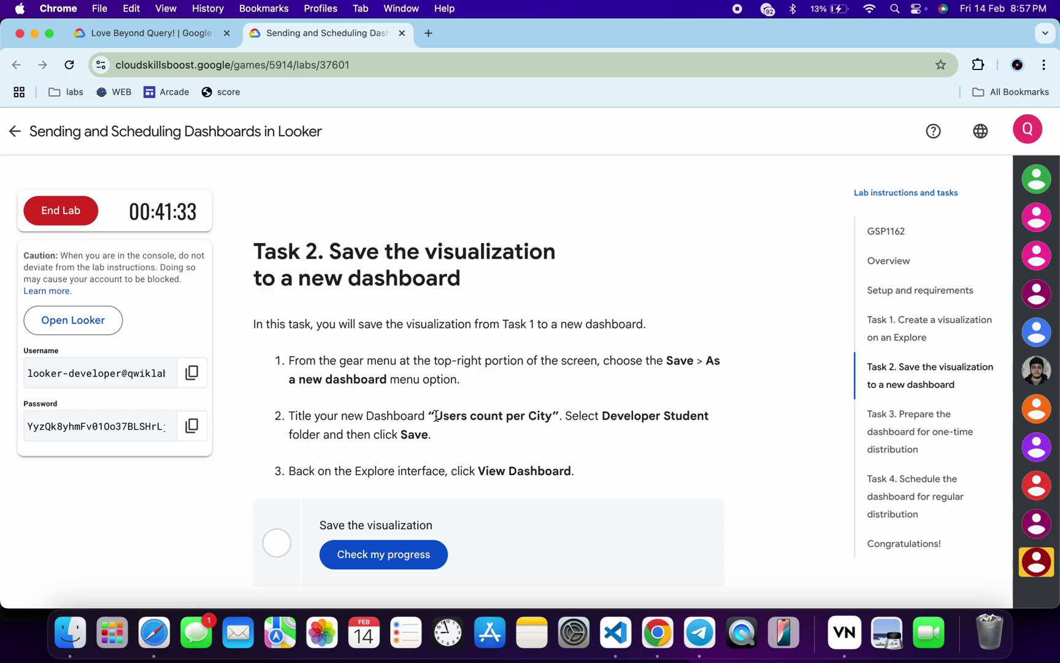
Copy the dashboard title 'Users count per City' from the Task 2 instructions.
{"action": "left_click", "coordinate": [437, 417]}
{"action": "left_click_drag", "start_coordinate": [437, 416], "coordinate": [551, 415]}
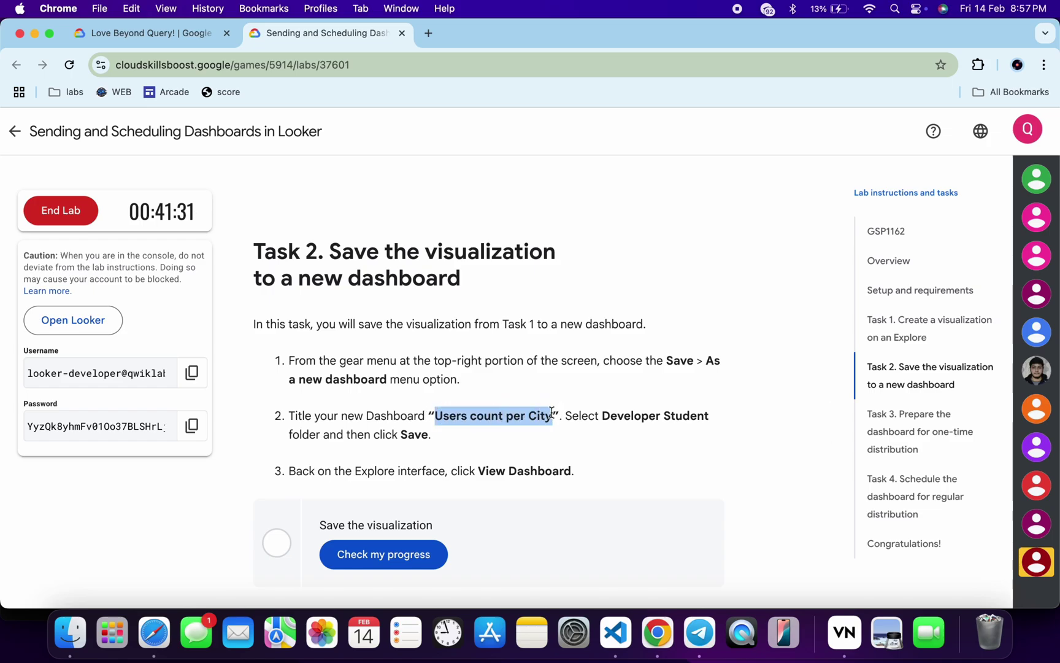
{"action": "key", "text": "ctrl+Right"}
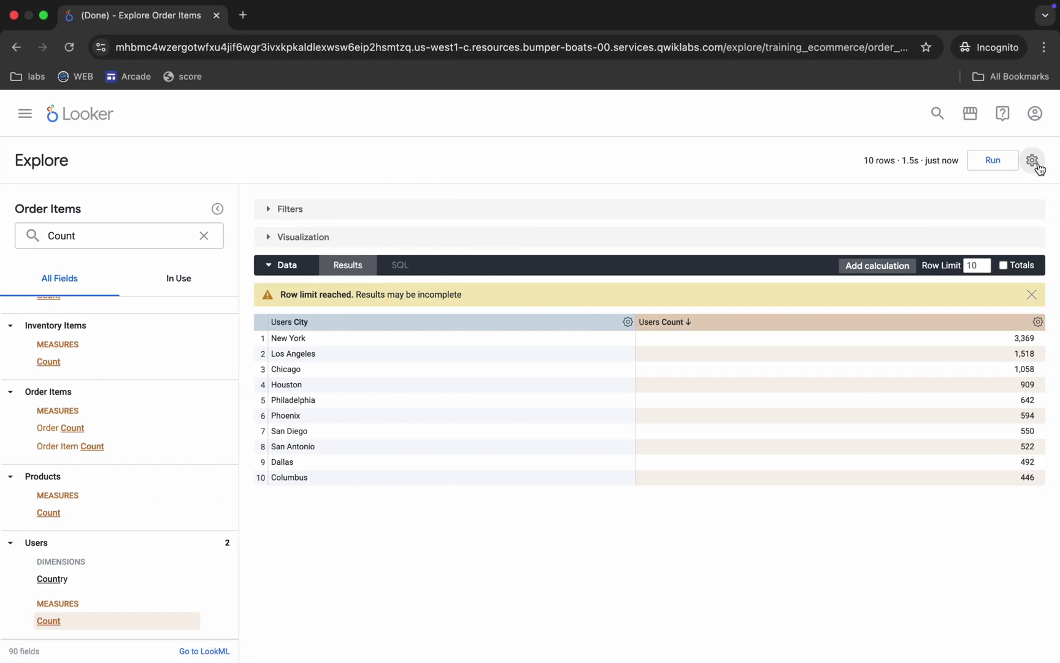
Save the query as new dashboard 'Users count per City' in Developer Student and verify the save task.
{"action": "left_click", "coordinate": [1033, 162]}
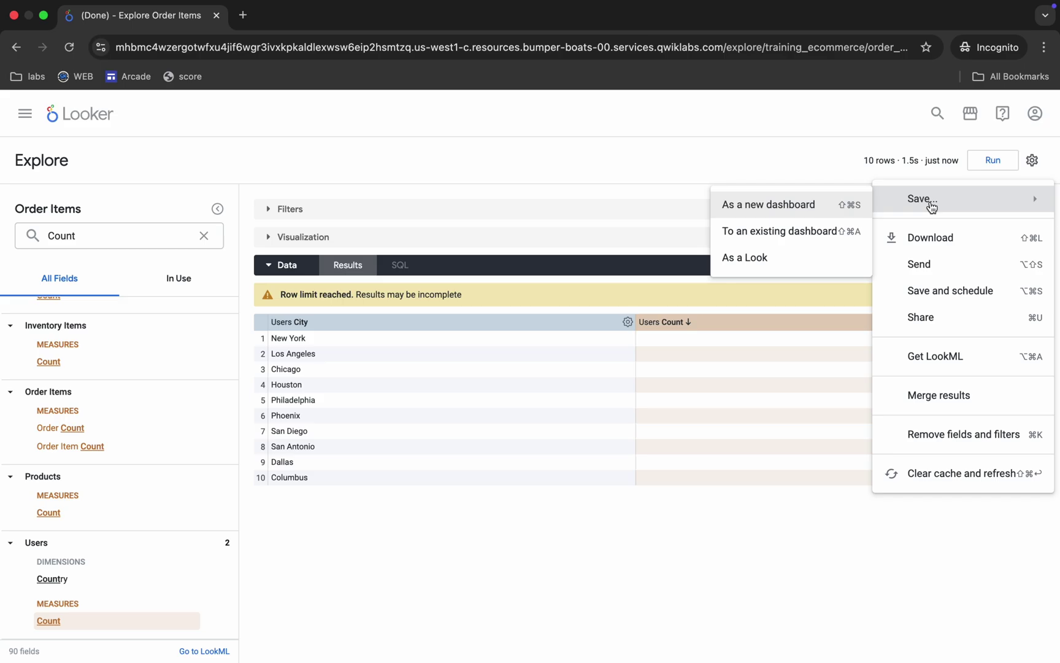
{"action": "left_click", "coordinate": [778, 205]}
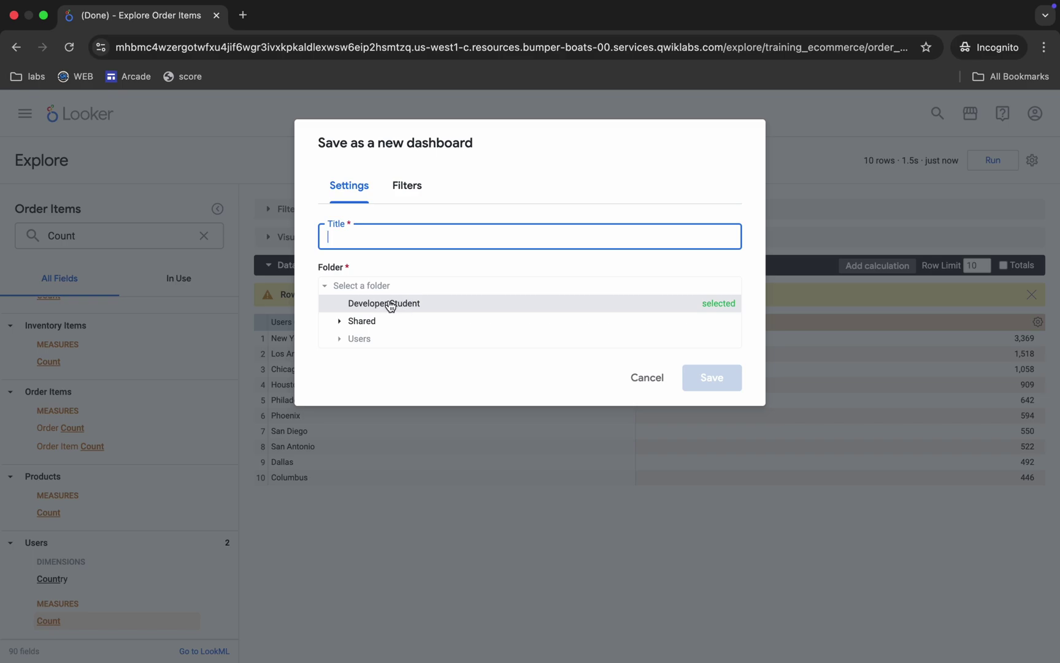
{"action": "type", "text": "Users count per City"}
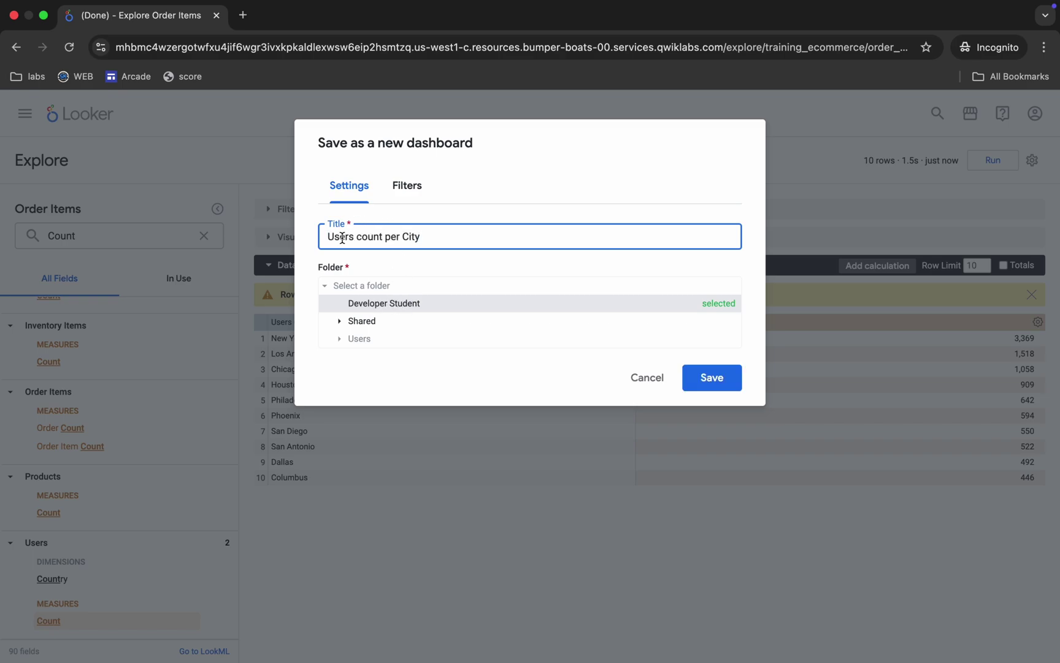
{"action": "left_click", "coordinate": [720, 377]}
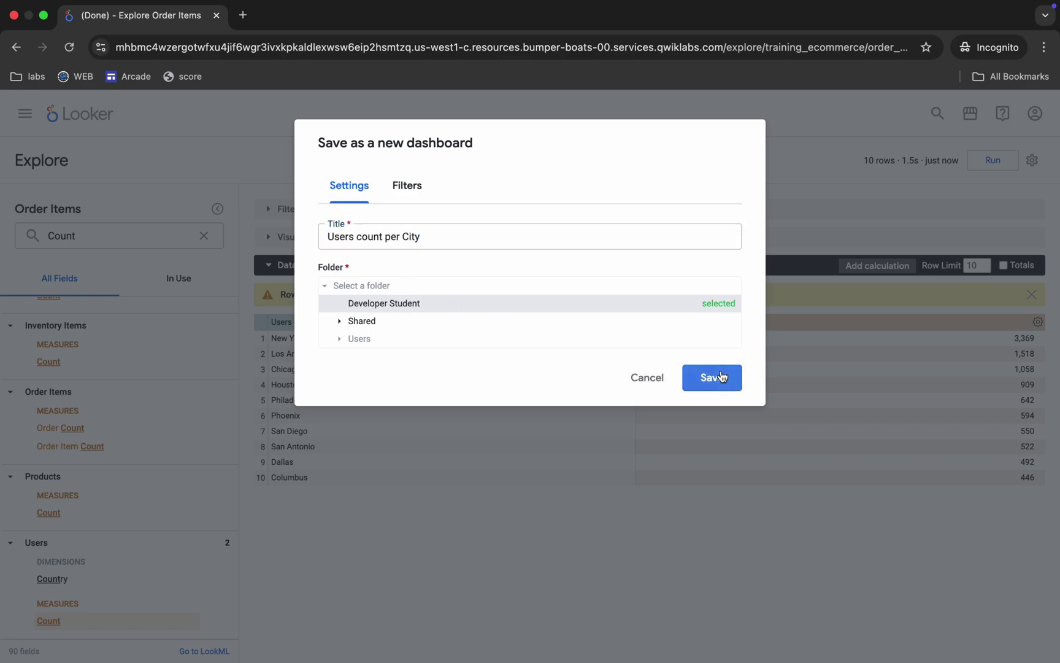
{"action": "key", "text": "ctrl+Left"}
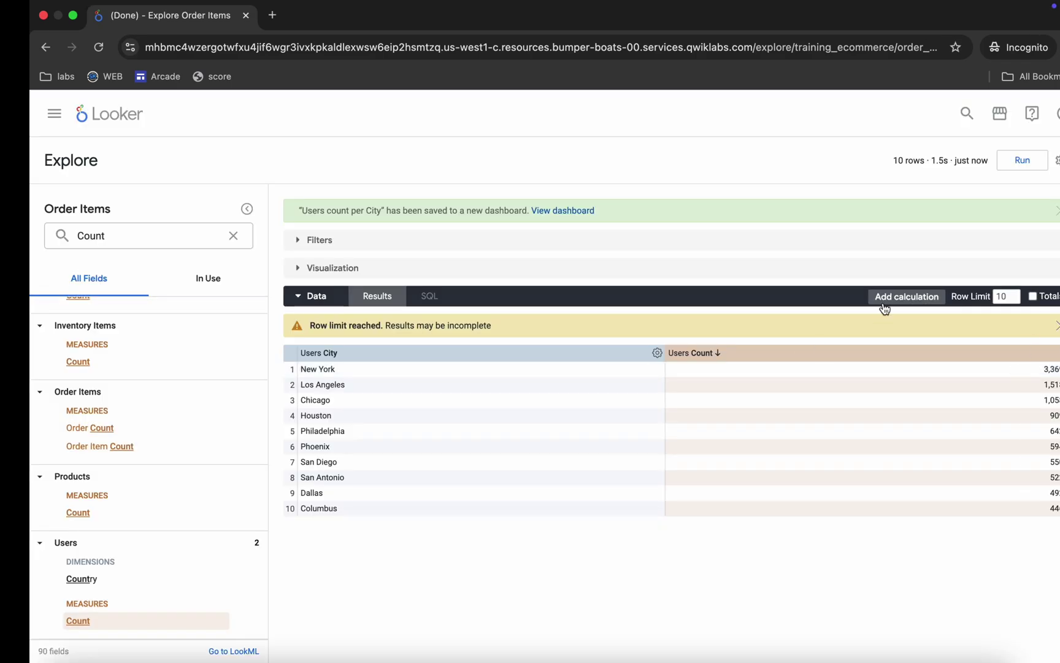
{"action": "scroll", "coordinate": [515, 370], "scroll_direction": "down", "scroll_amount": 3}
{"action": "left_click", "coordinate": [387, 441]}
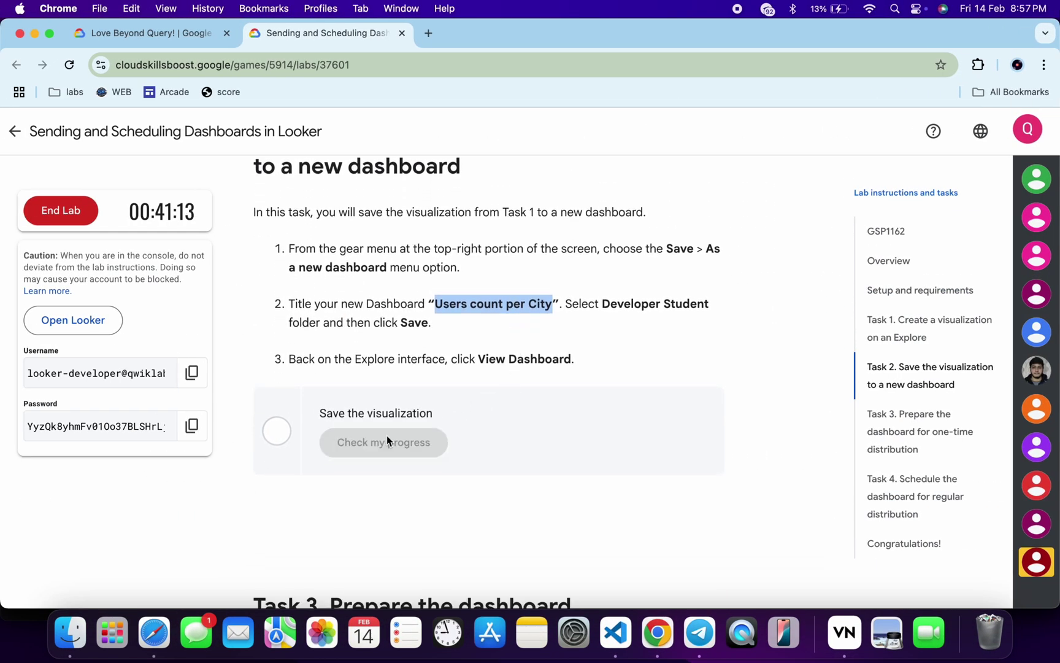
Re-verify the Create a visualization checkpoint from the score summary until both checkpoints pass.
{"action": "left_click", "coordinate": [492, 420]}
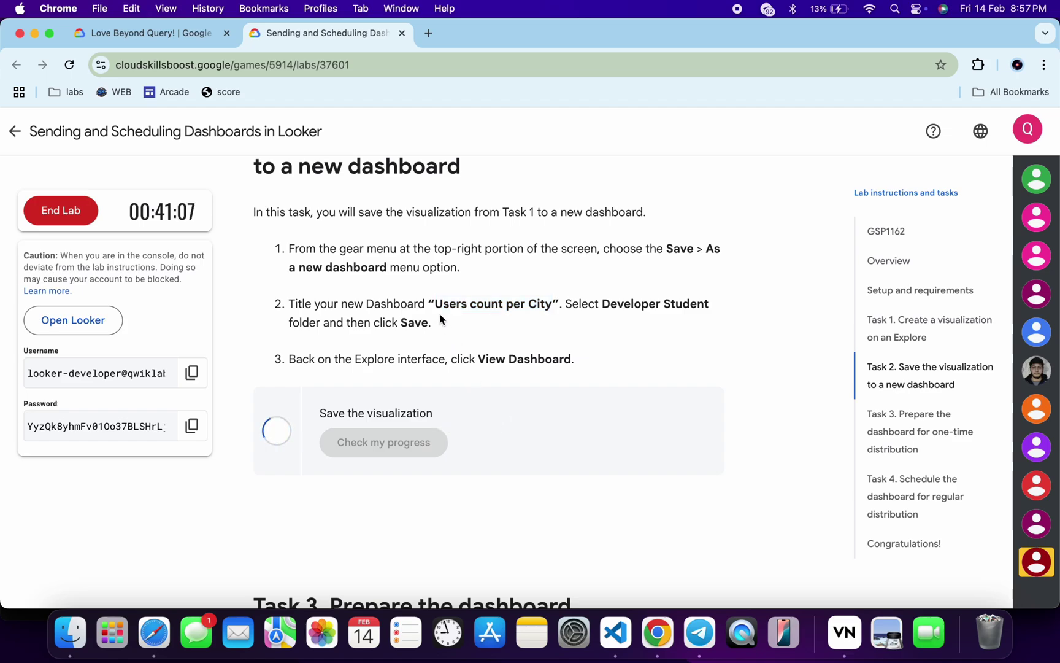
{"action": "scroll", "coordinate": [407, 436], "scroll_direction": "up", "scroll_amount": 3}
{"action": "scroll", "coordinate": [407, 437], "scroll_direction": "up", "scroll_amount": 5}
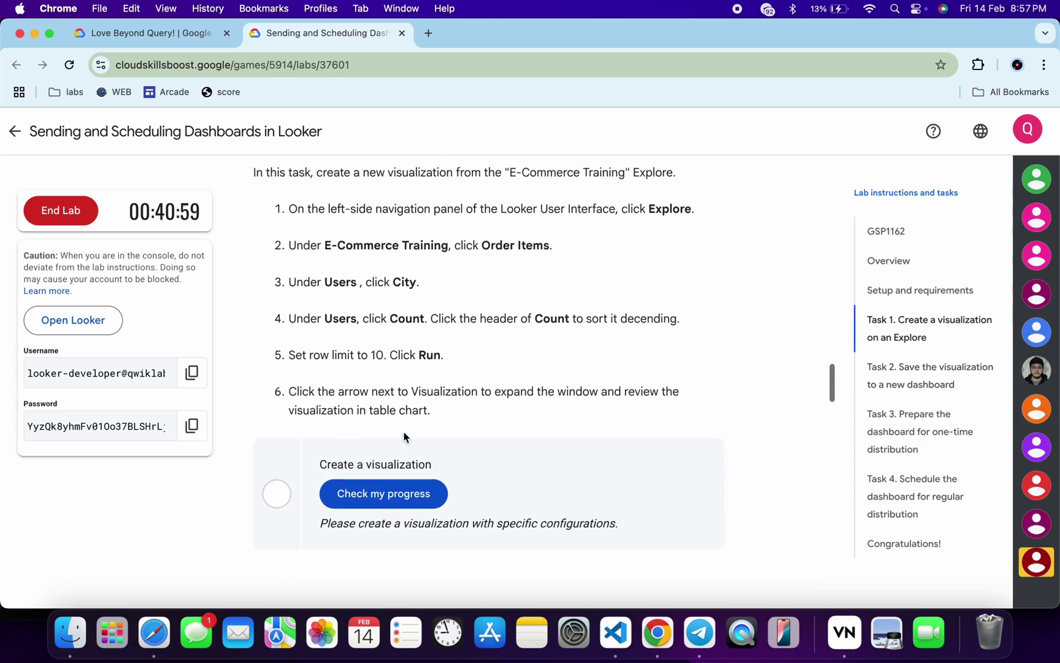
{"action": "left_click", "coordinate": [406, 488]}
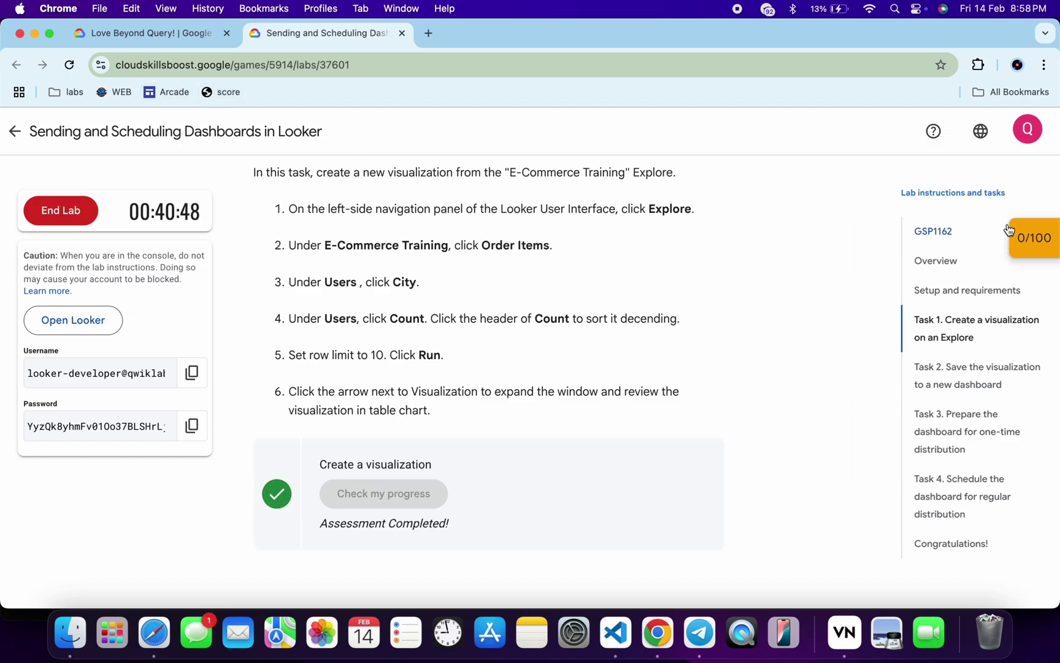
{"action": "left_click", "coordinate": [1019, 240]}
{"action": "left_click", "coordinate": [943, 290]}
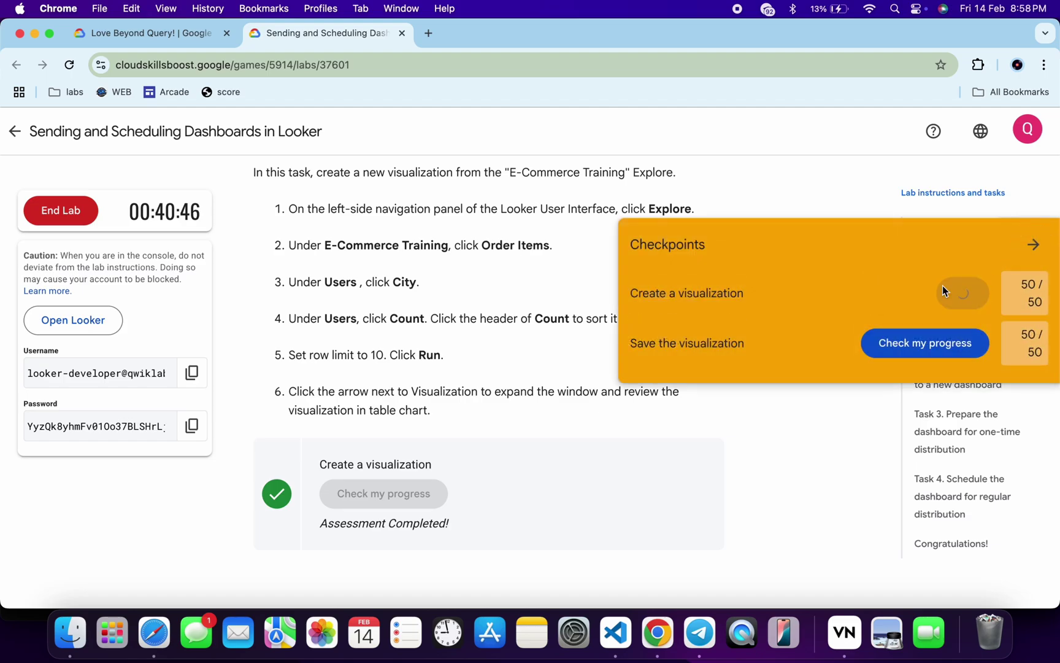
{"action": "left_click", "coordinate": [1024, 253]}
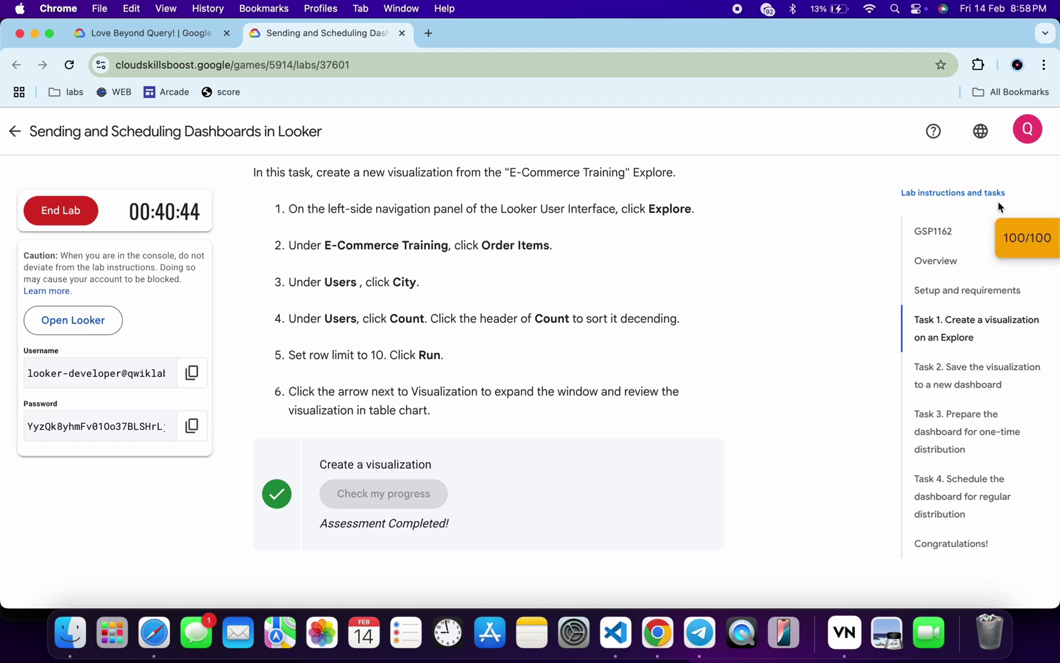